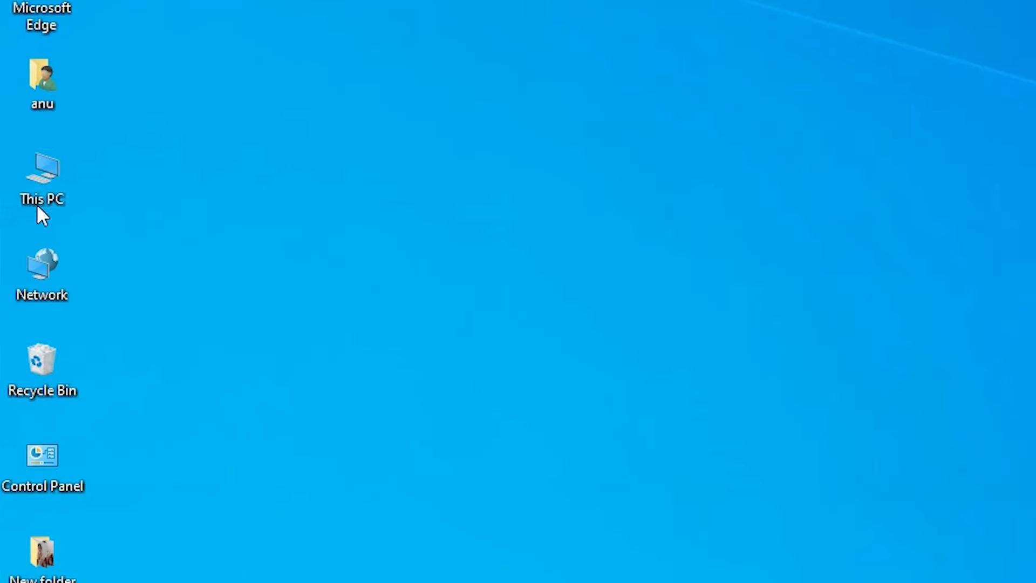
Open the properties of This PC to check the Windows edition and system type
right_click(24, 184)
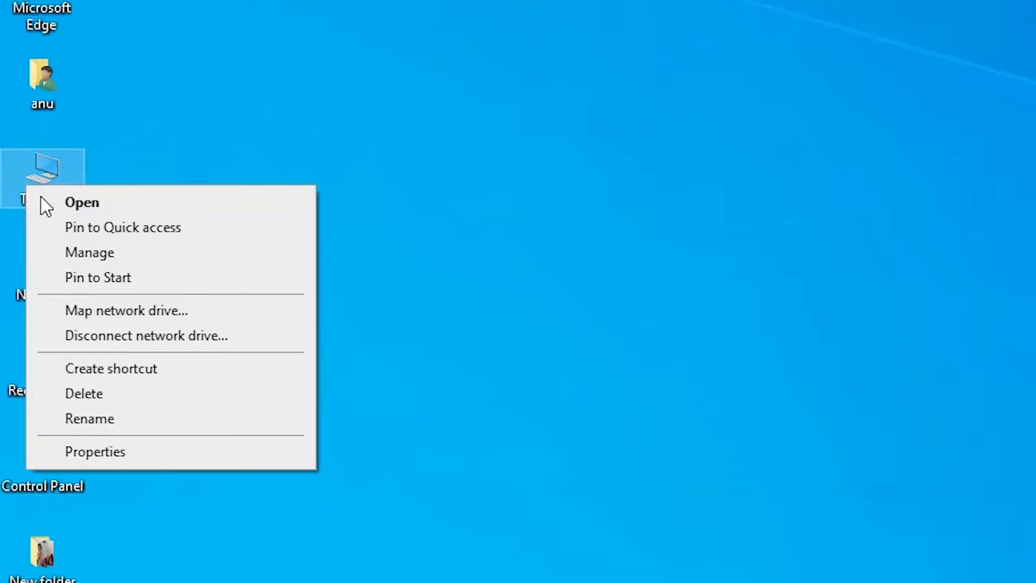
click(115, 449)
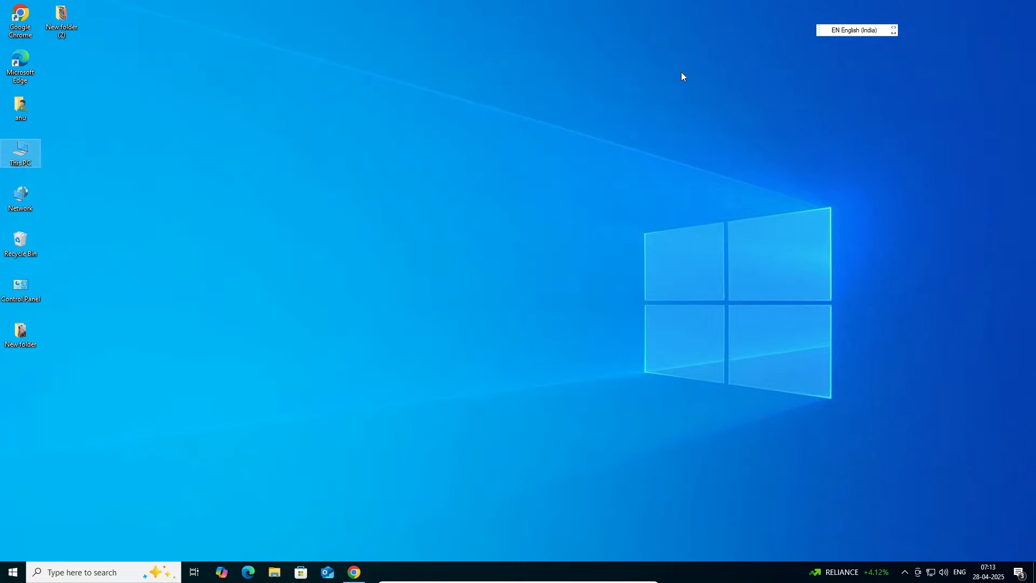
Switch to Chrome and open the first HP Support result for LaserJet Pro M403d driver downloads in a new tab
click(361, 573)
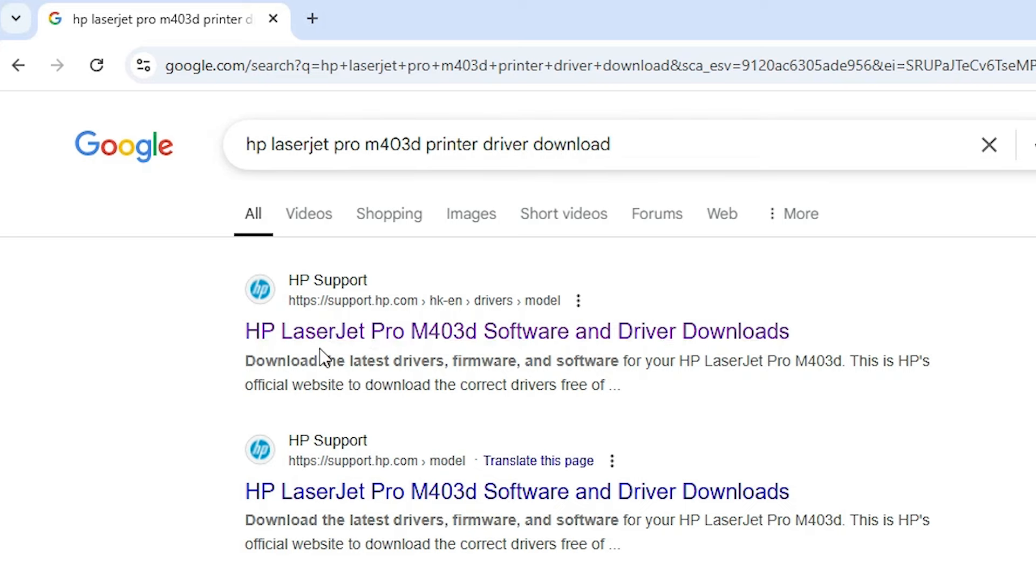
right_click(372, 336)
click(446, 364)
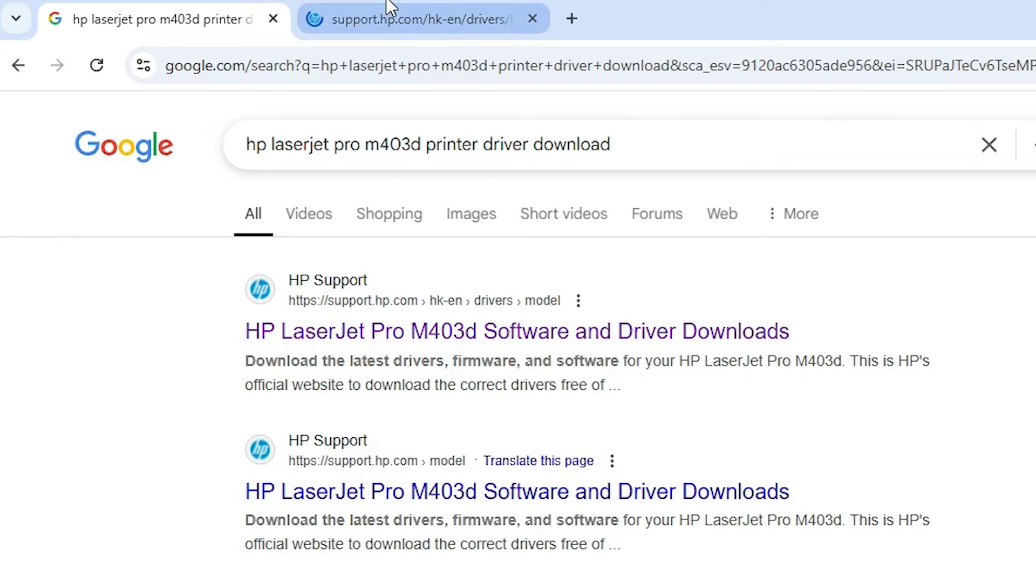
click(388, 7)
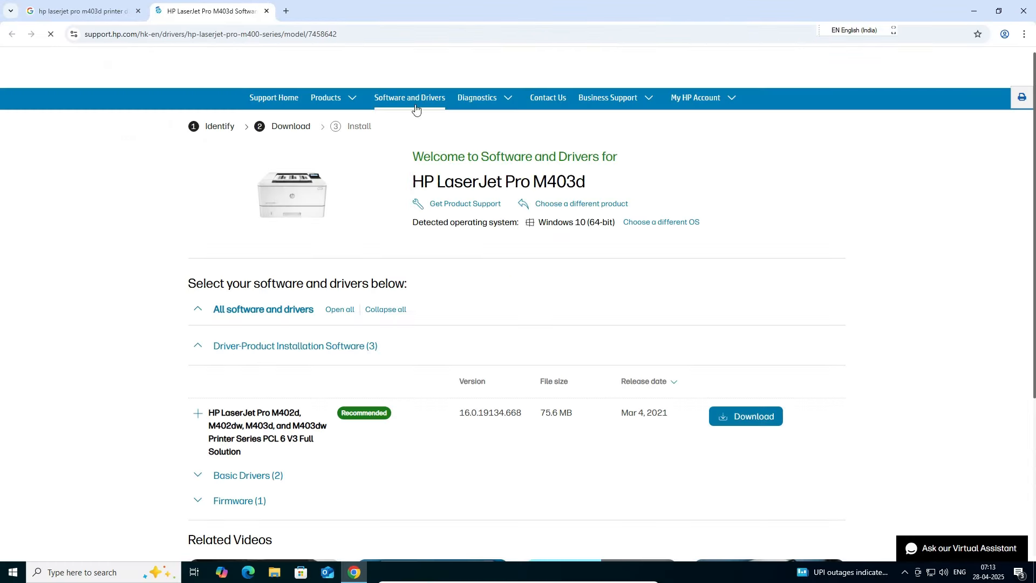
Check the HP LaserJet Pro M403d product name and choose Windows 10 (64-bit) as the operating system version for its drivers
drag(406, 180, 605, 189)
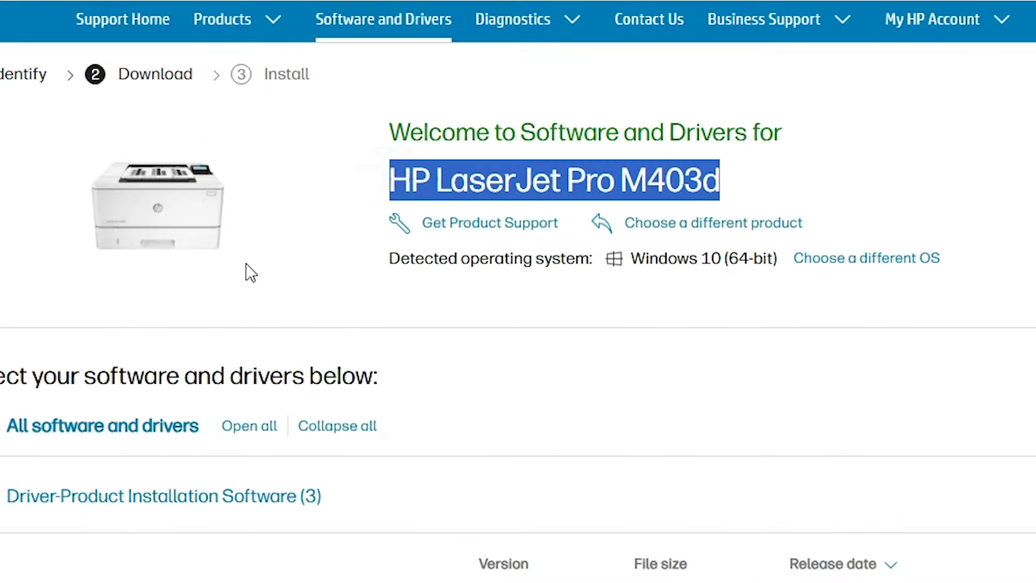
click(549, 312)
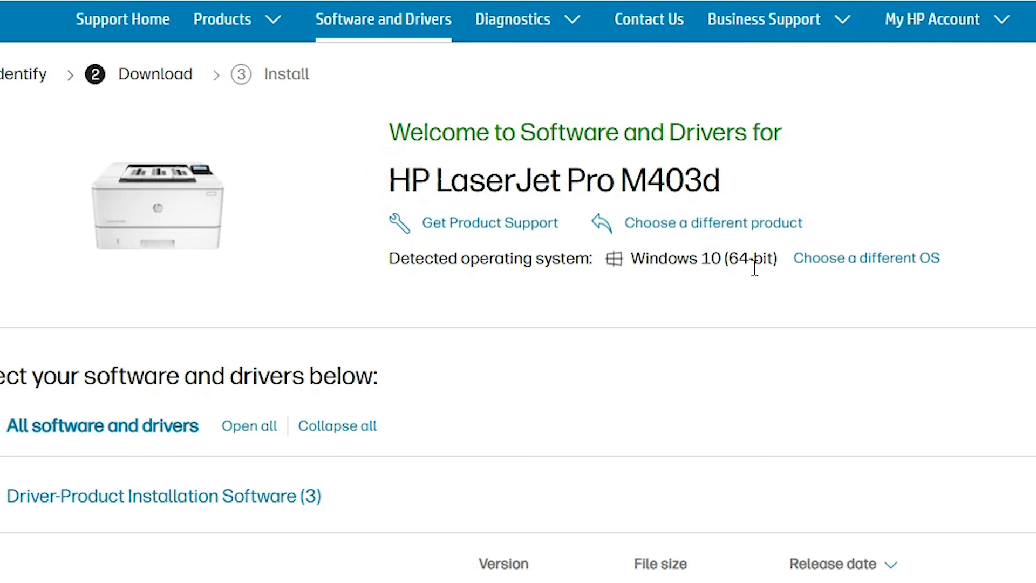
click(867, 265)
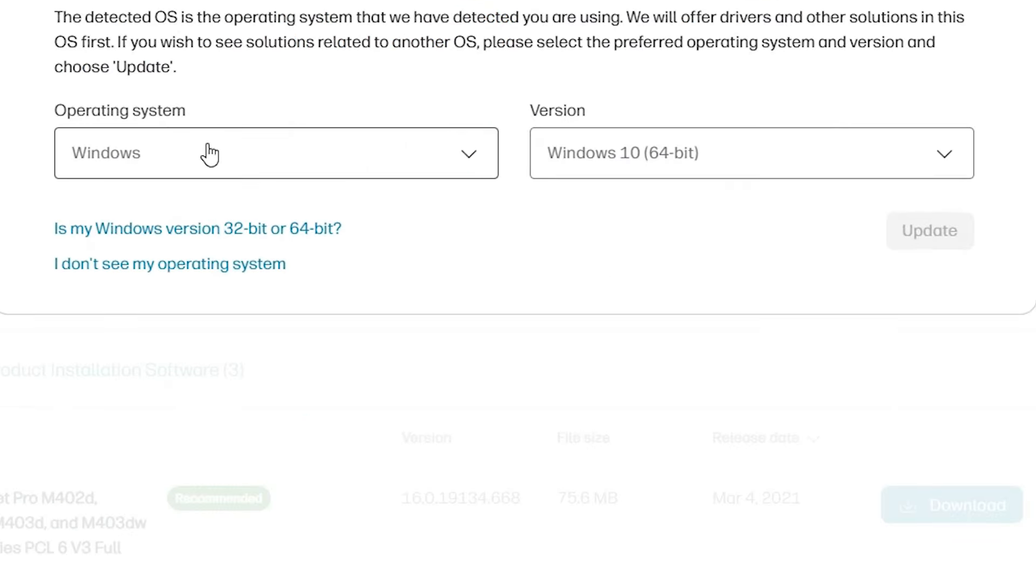
click(583, 142)
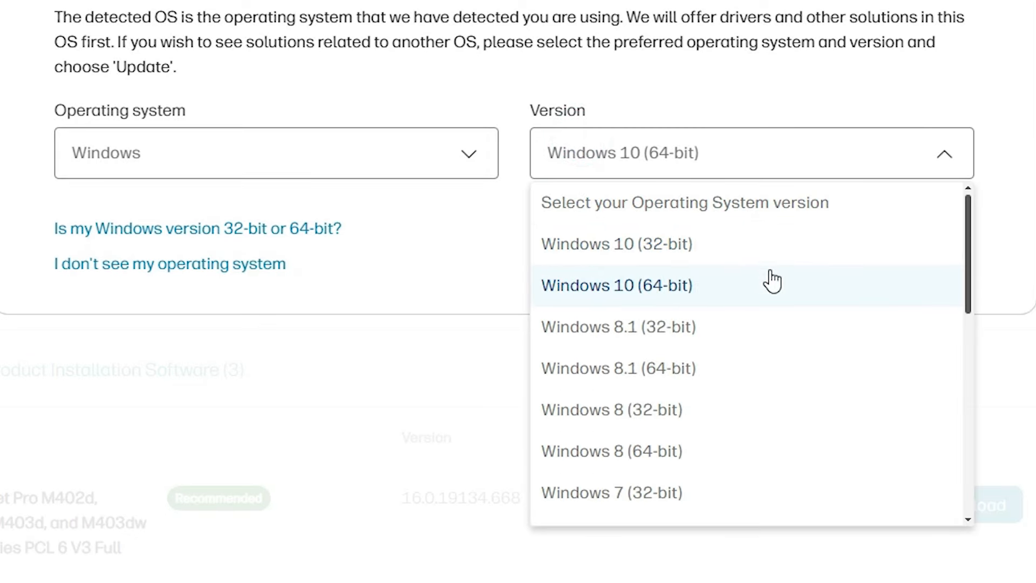
click(749, 291)
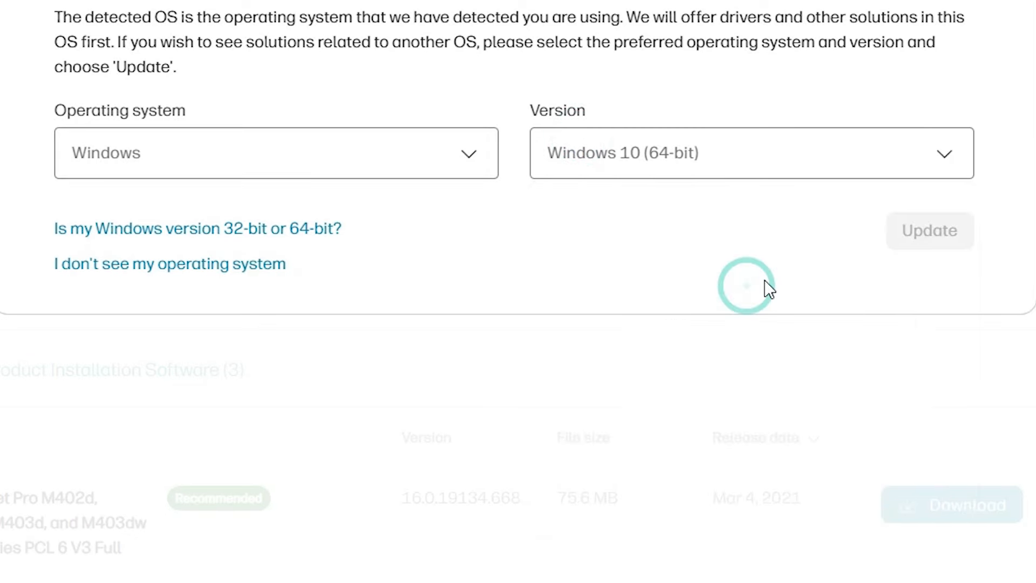
click(931, 233)
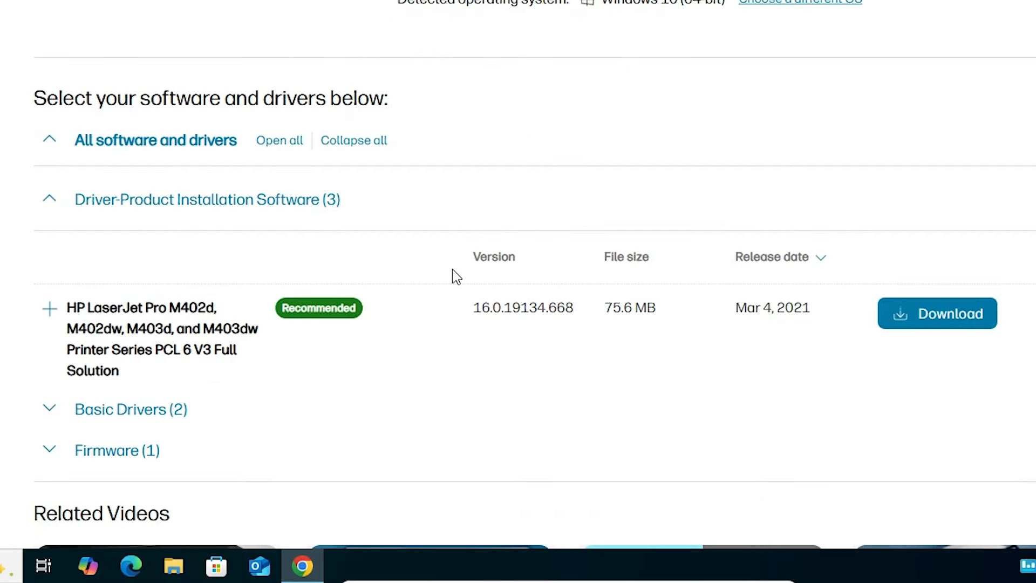
Download the recommended HP LaserJet Pro M402/M403 Printer Series PCL 6 V3 Full Solution driver
scroll(452, 269, down, 5)
scroll(293, 63, up, 5)
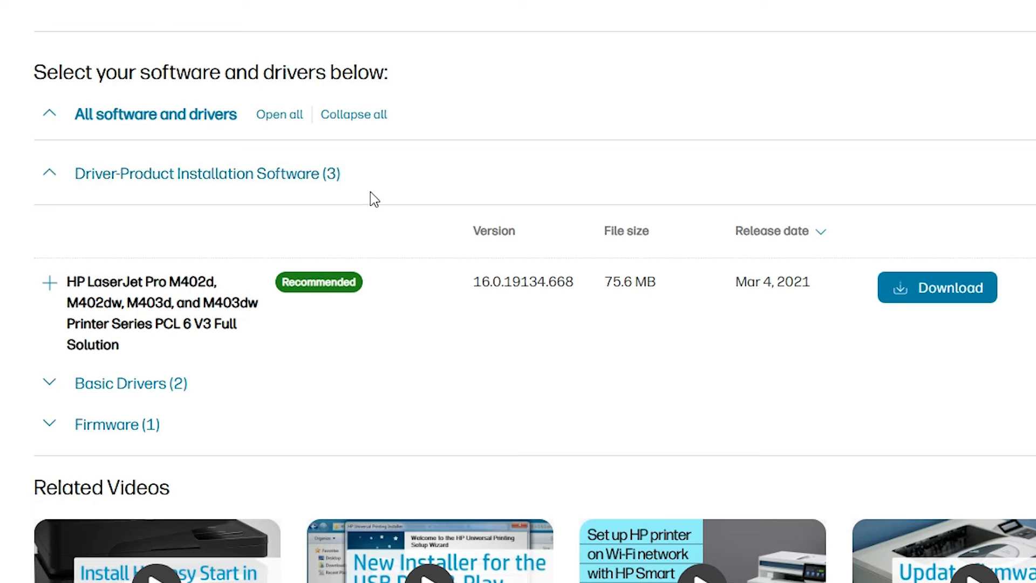
drag(89, 281, 233, 347)
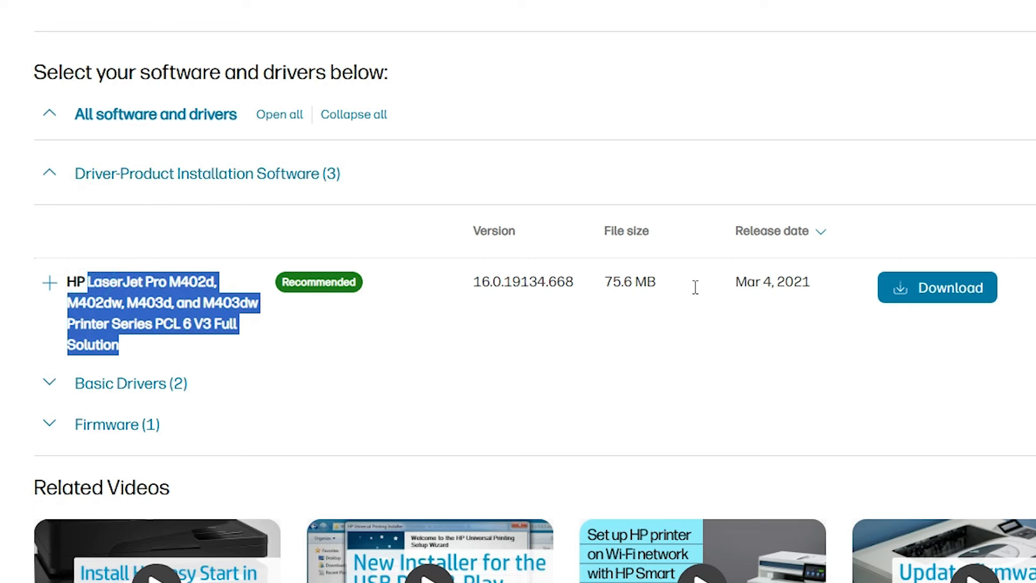
click(903, 285)
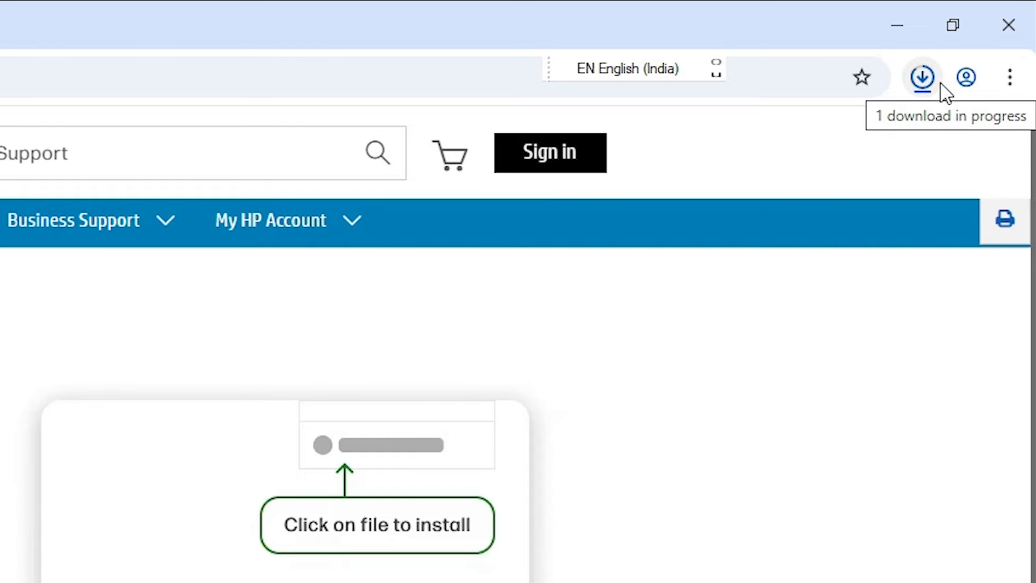
Move the downloaded HP_LJ_Pro_M402-M403_PCL6_v3_Full_Soln_19134 installer from its Downloads folder to the desktop
click(941, 85)
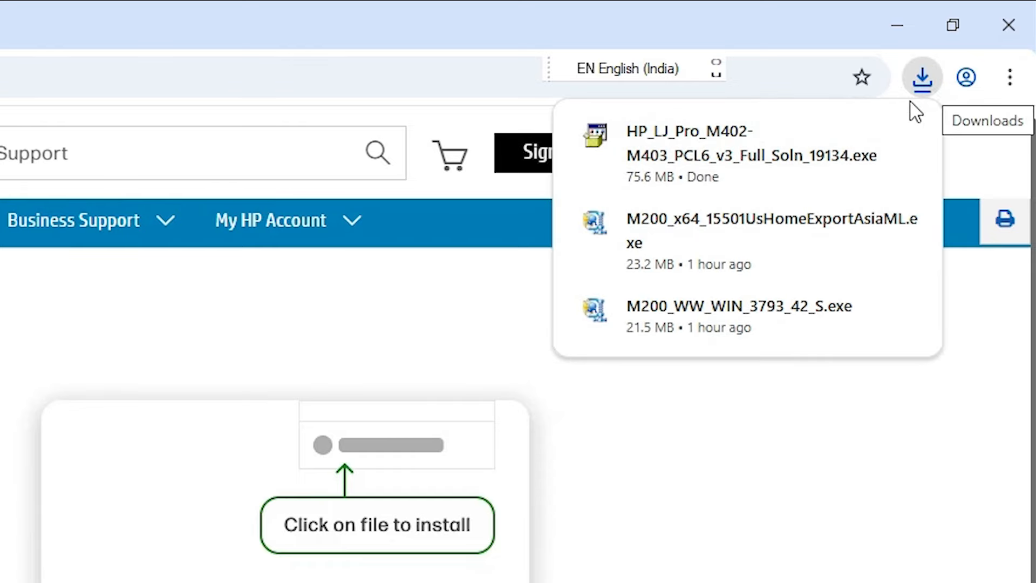
mouse_move(859, 137)
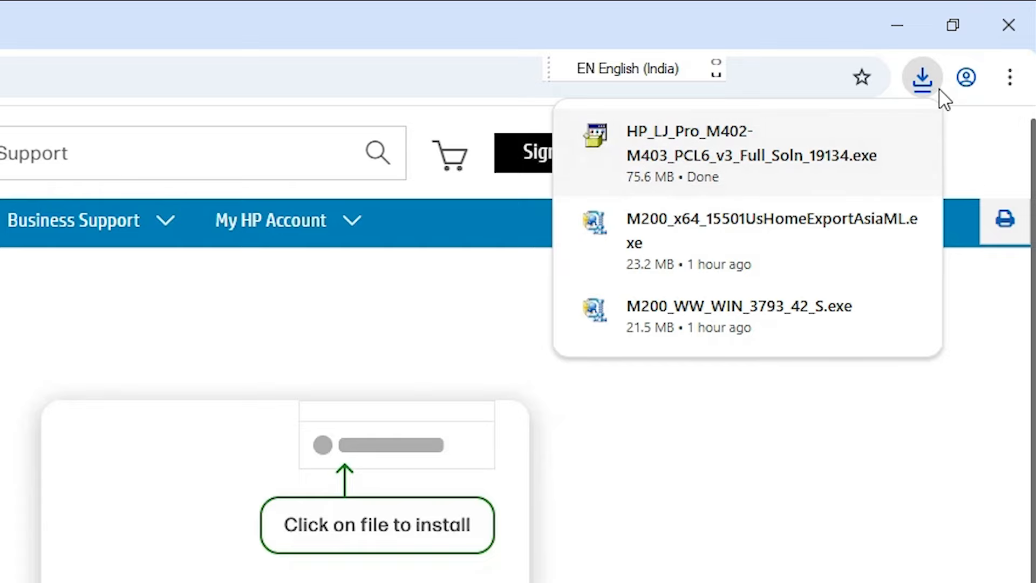
click(861, 133)
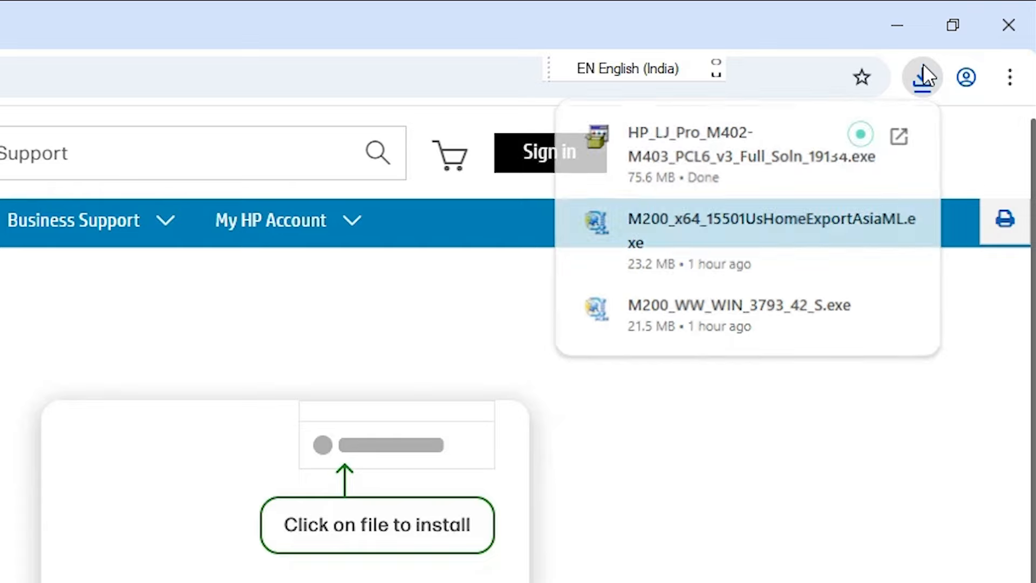
click(913, 27)
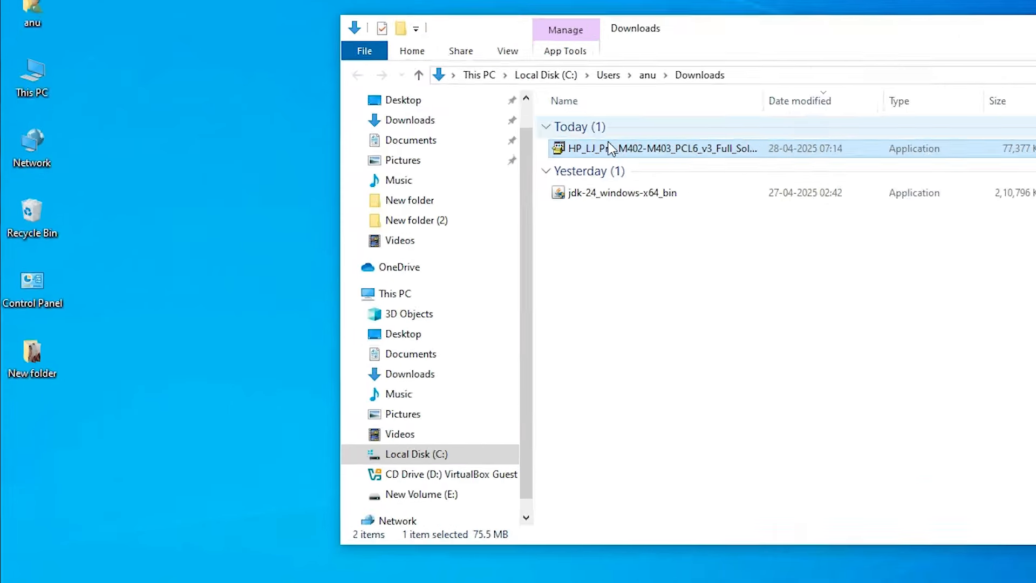
drag(398, 200, 149, 244)
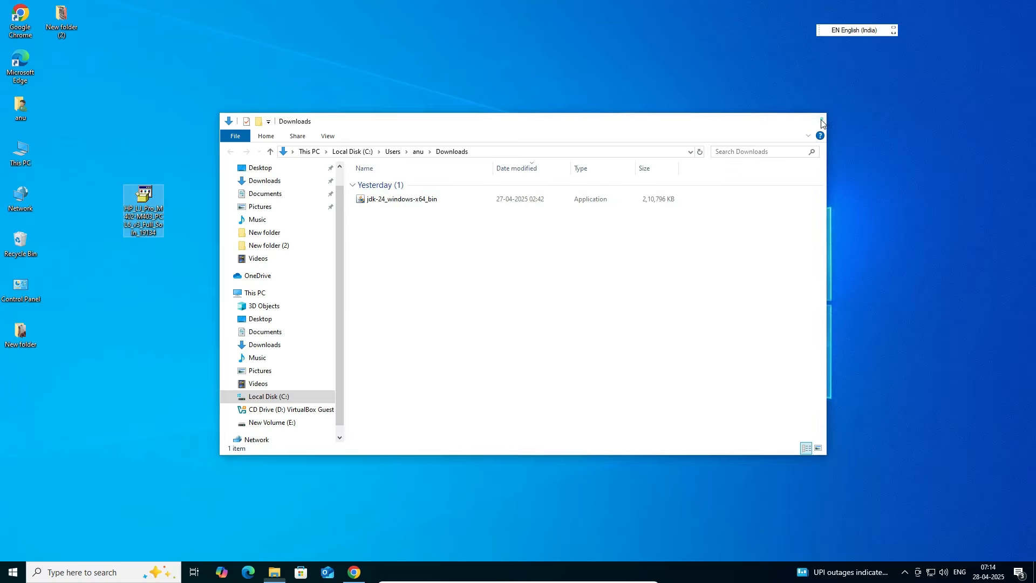
click(815, 111)
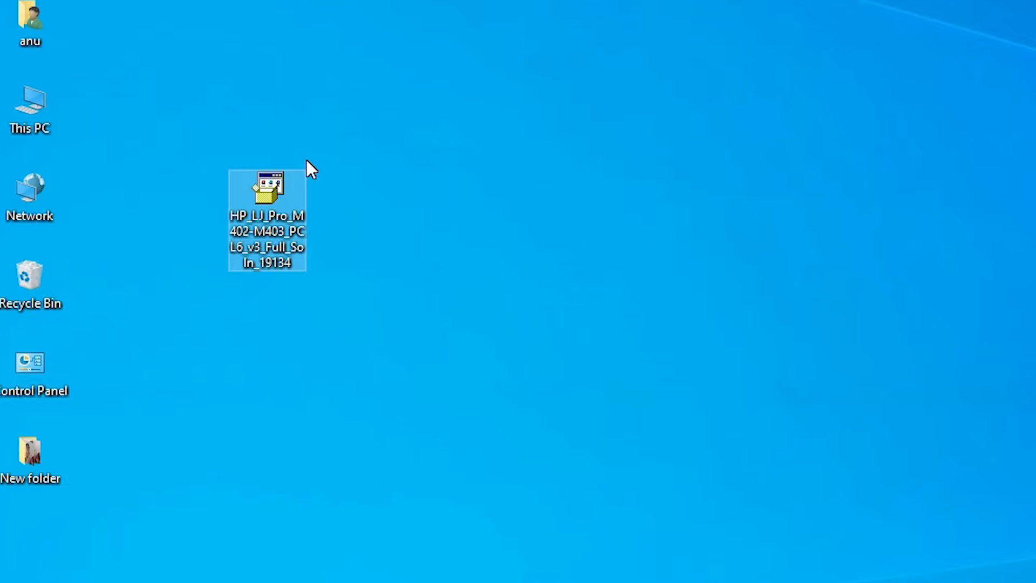
Extract the HP driver installer with WinRAR into a desktop folder named HP_LJ_Pro_M402-M403_PCL6_v3_Full_Soln_19134
right_click(286, 189)
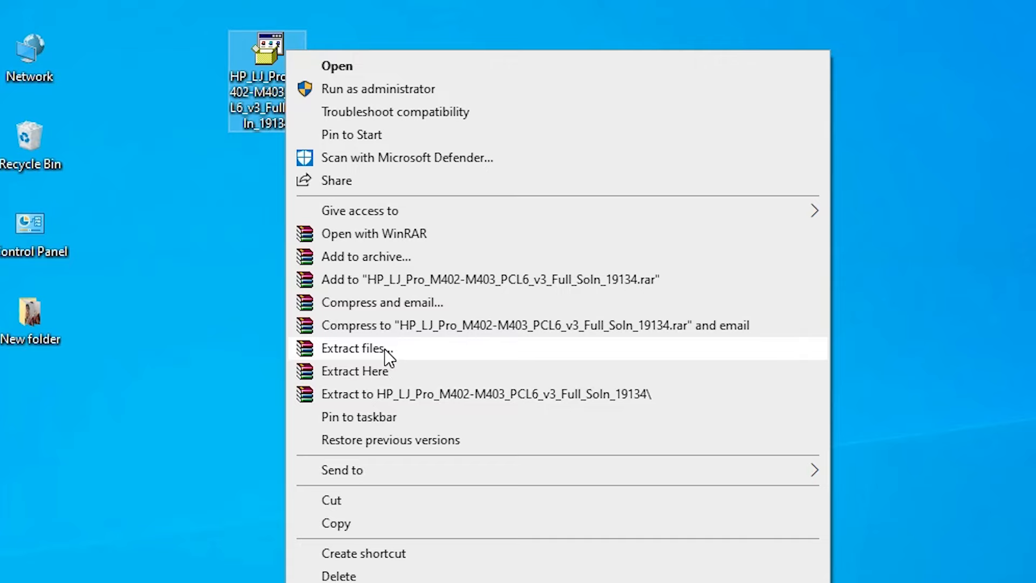
click(386, 349)
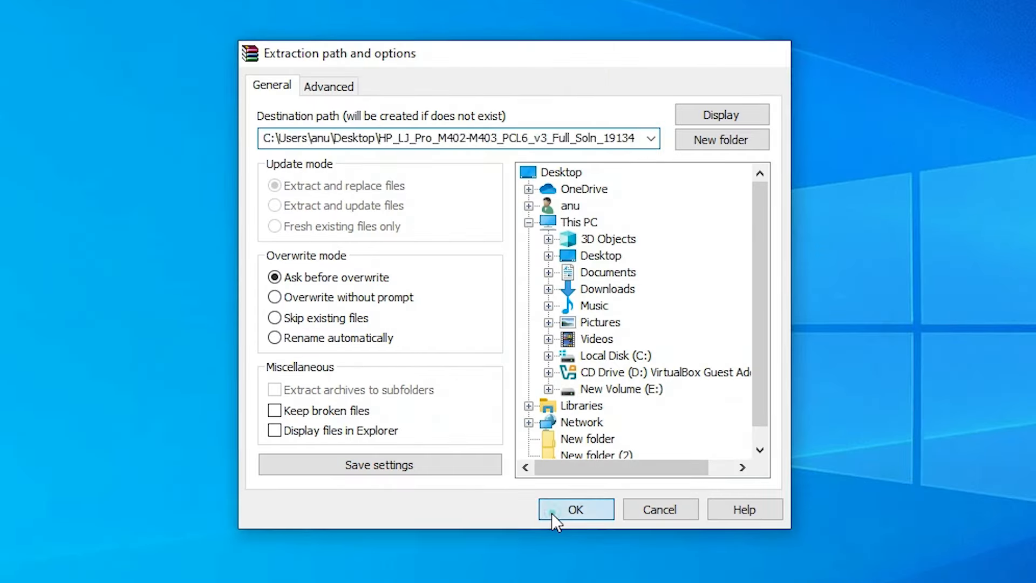
click(552, 513)
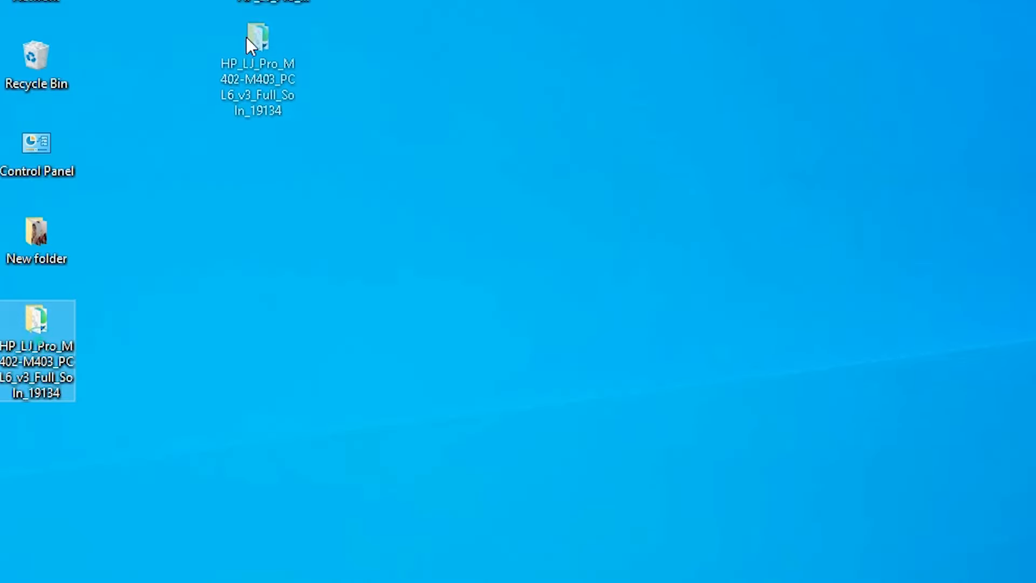
Place the extracted driver folder near the installer on the desktop and look through its files
drag(246, 37, 185, 48)
double_click(197, 83)
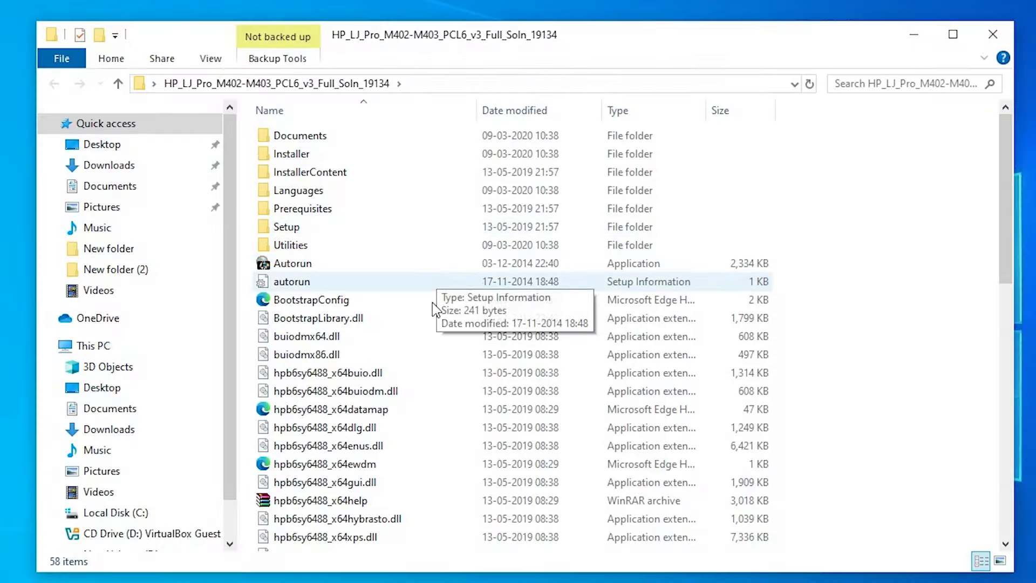
scroll(863, 354, down, 3)
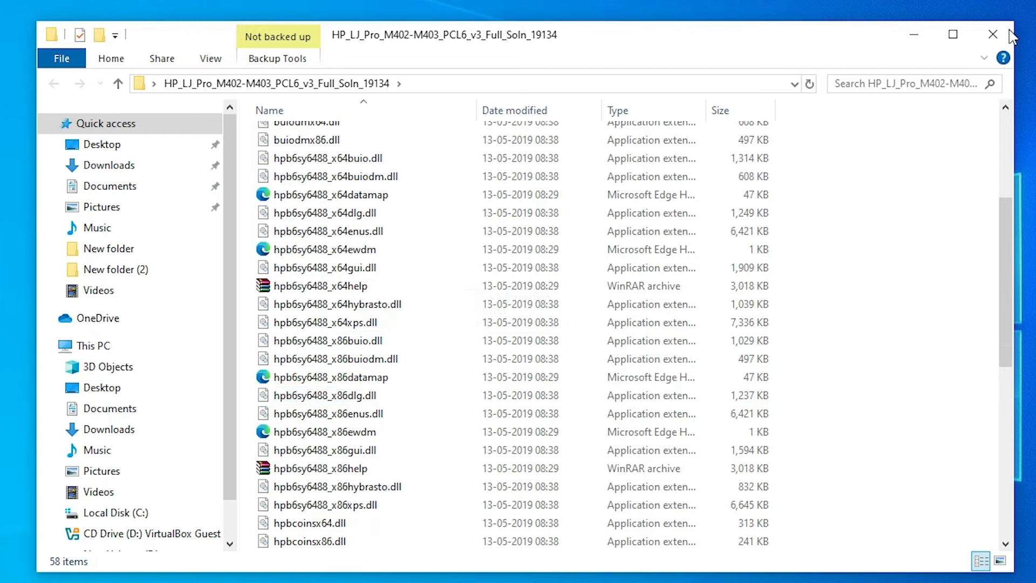
click(1006, 34)
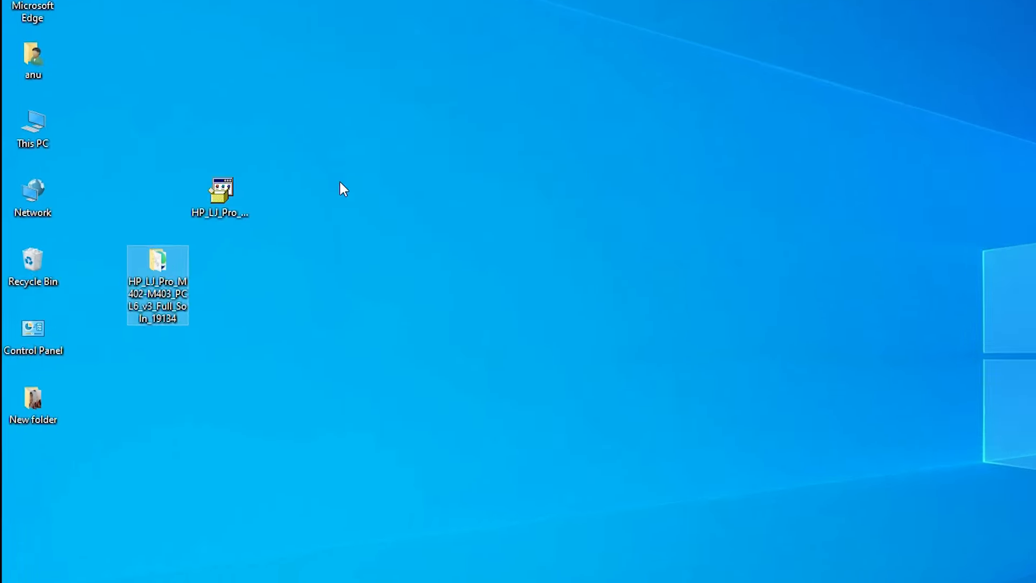
click(142, 198)
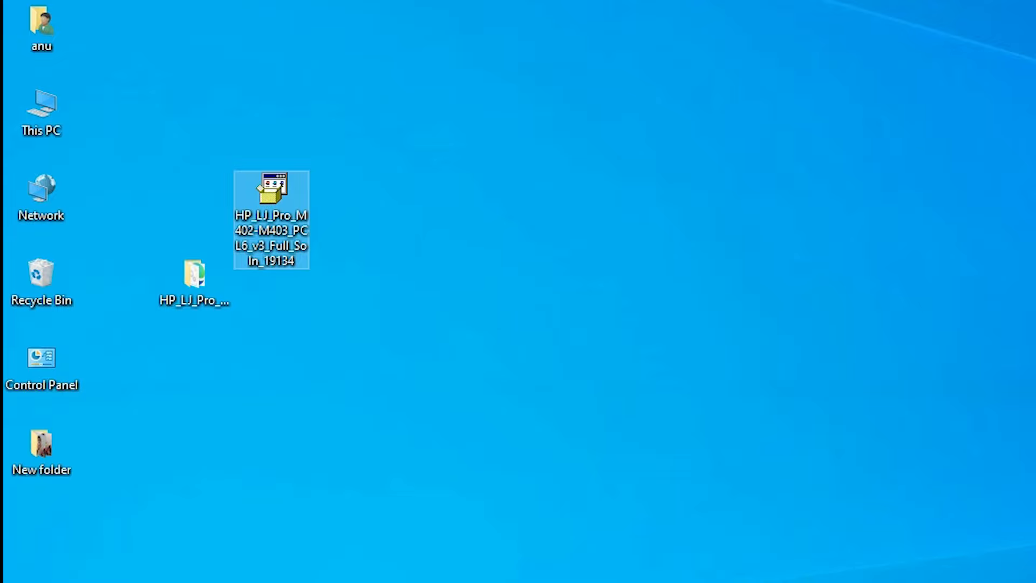
Open the Printers & scanners settings and start adding a printer that isn't listed
click(16, 569)
text(pr)
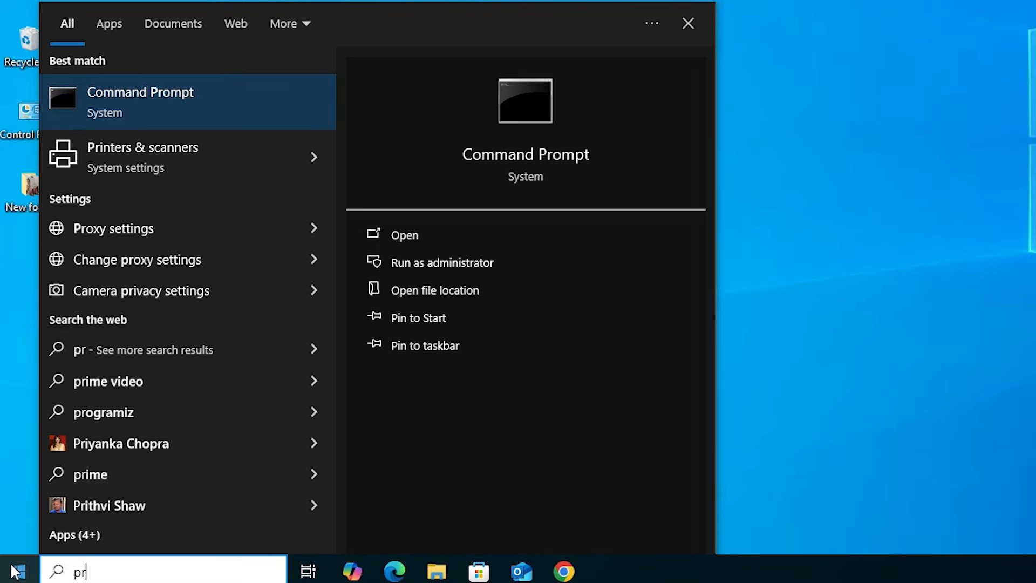
text(in)
click(238, 95)
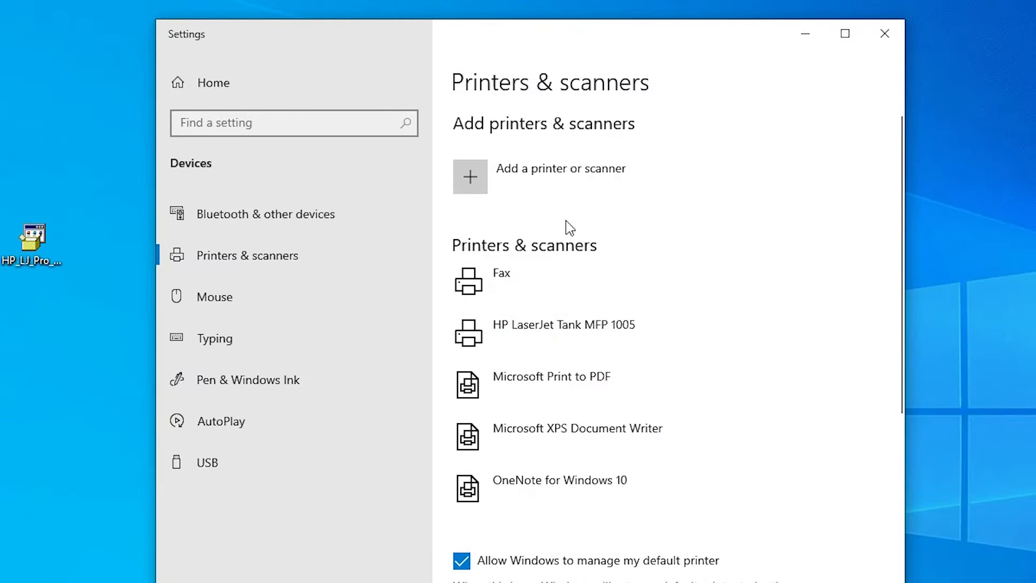
click(580, 177)
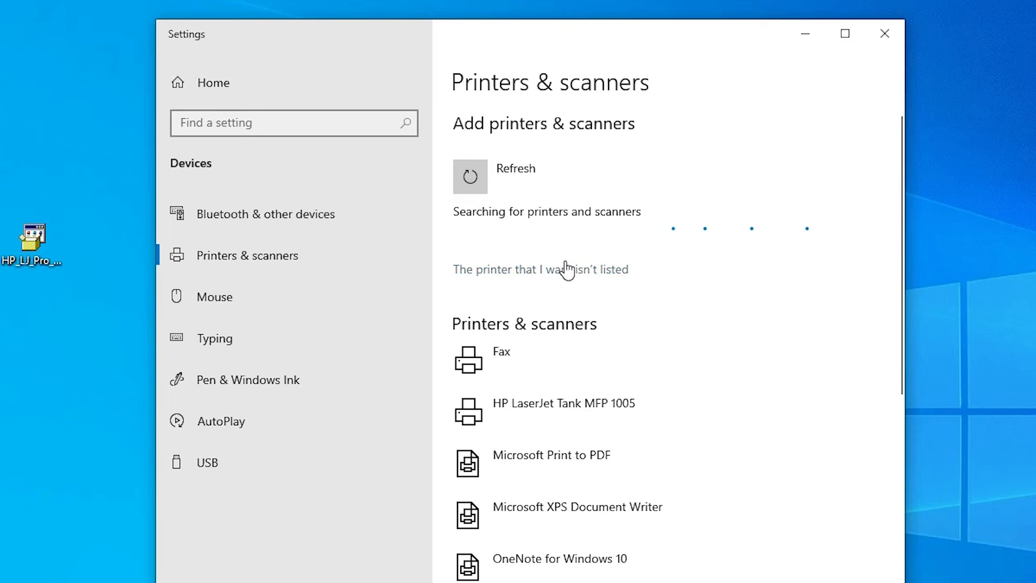
click(597, 275)
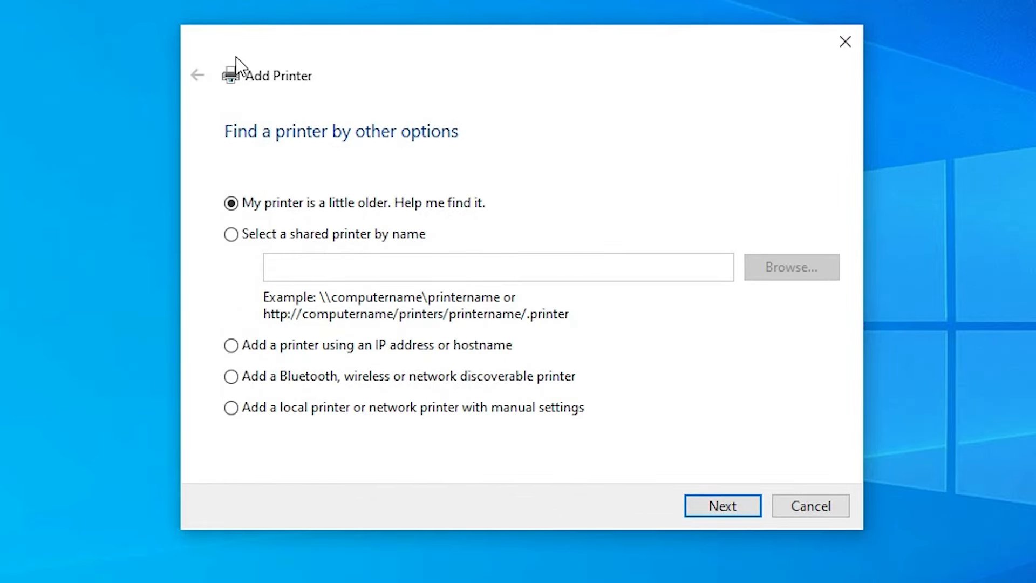
Choose to add a local printer with manual settings, using the existing port USB_001 (Local Port)
click(359, 409)
click(723, 509)
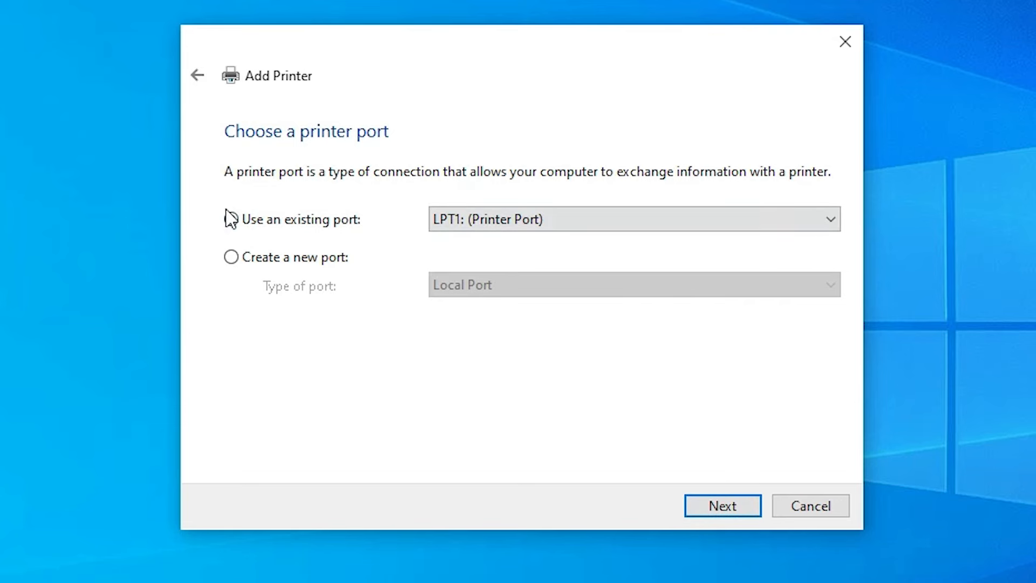
click(453, 218)
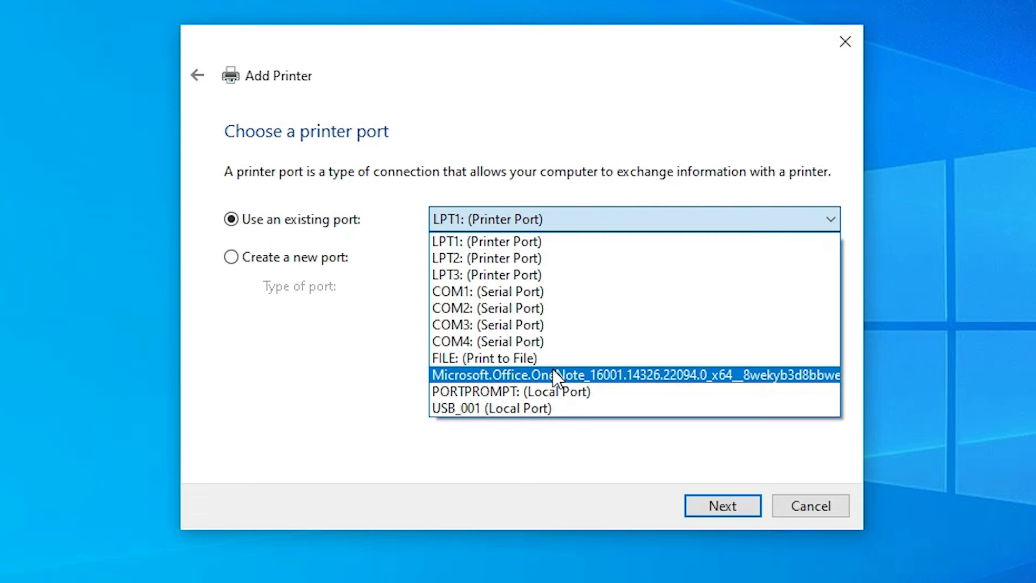
click(519, 408)
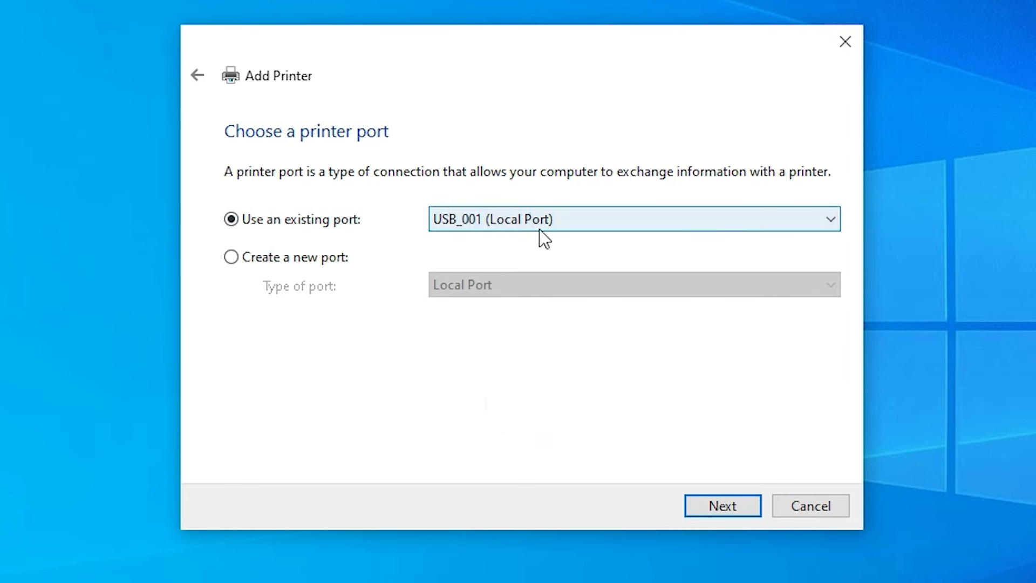
click(735, 505)
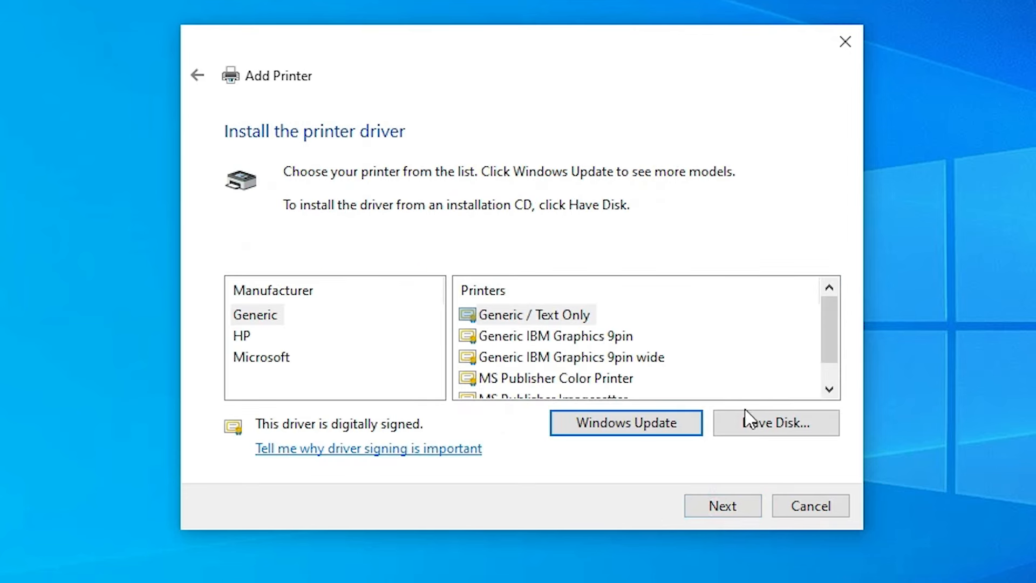
Load the driver from autorun.inf in the extracted HP_LJ_Pro_M402-M403 desktop folder and choose the HP LaserJet Pro M402-M403 PCL 6 model
click(755, 423)
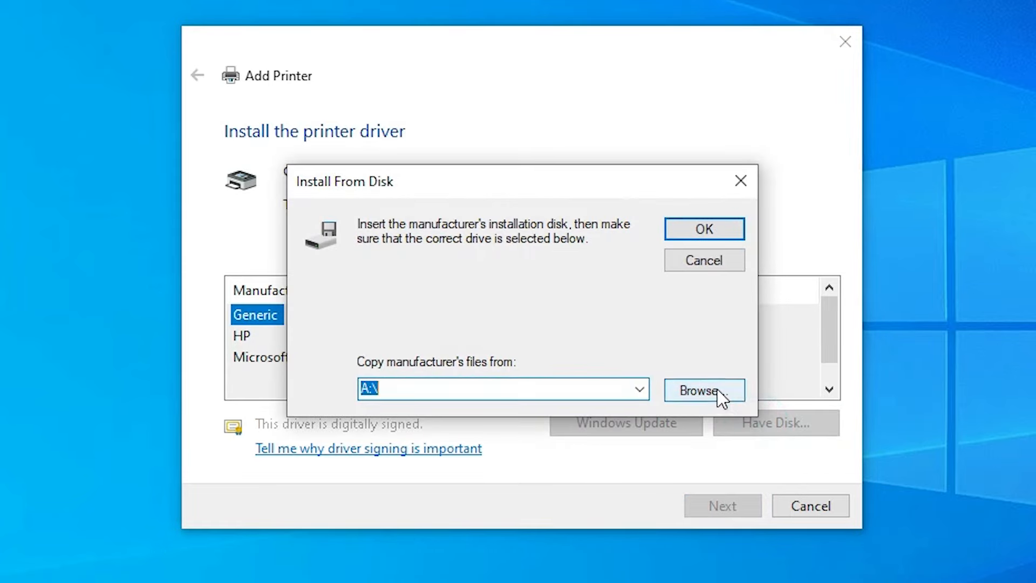
click(716, 390)
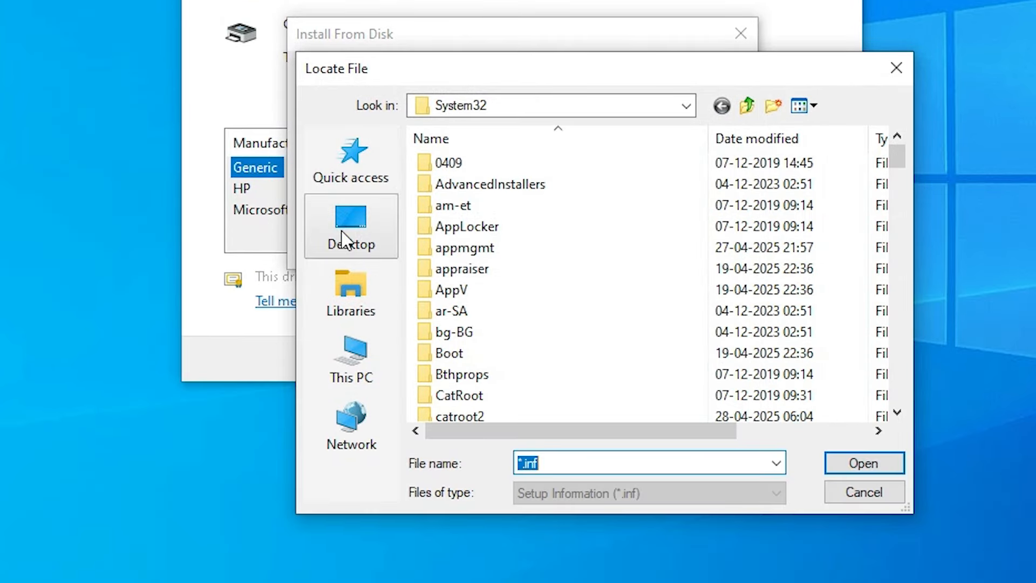
click(343, 238)
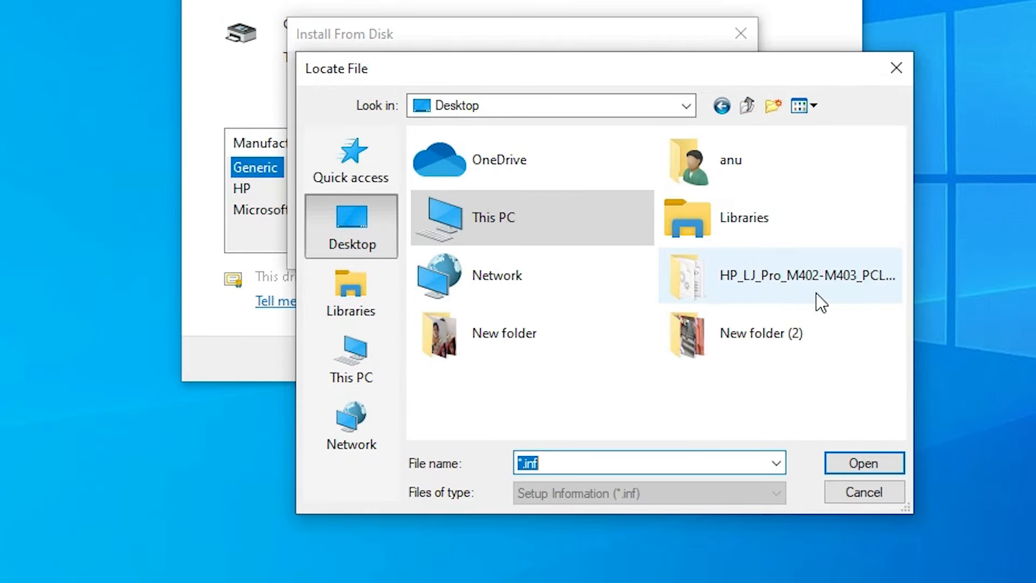
double_click(756, 276)
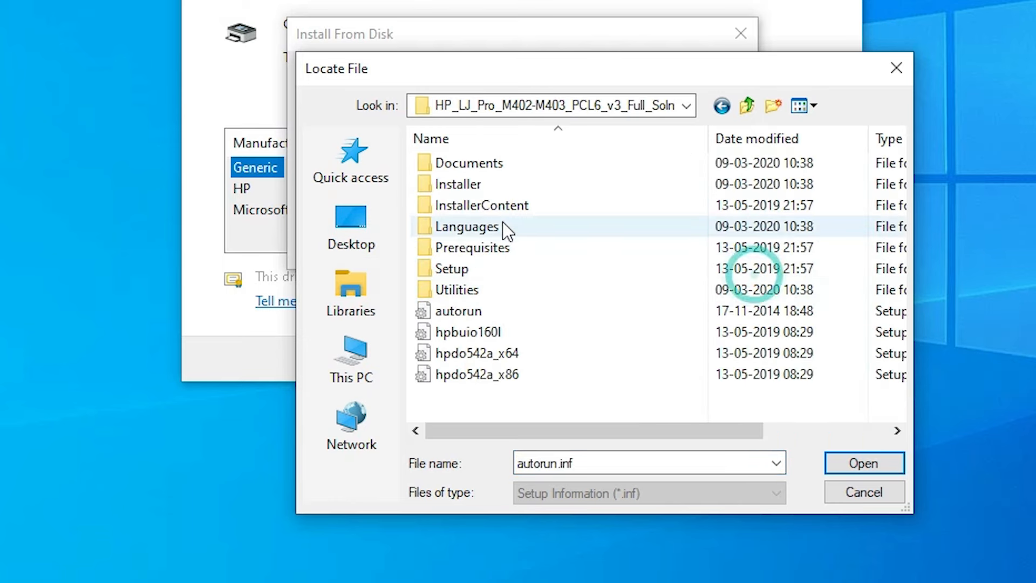
click(464, 311)
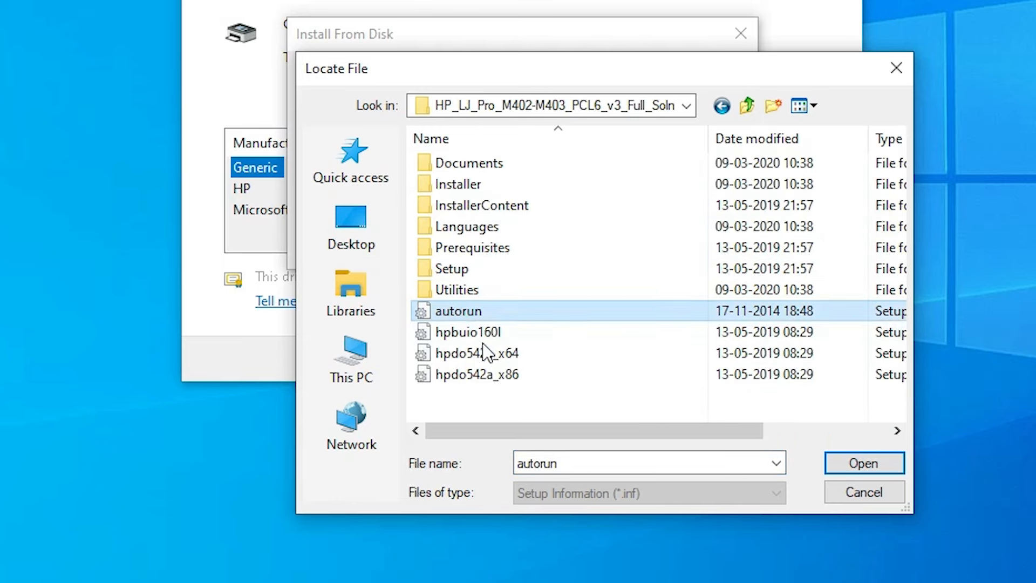
click(487, 372)
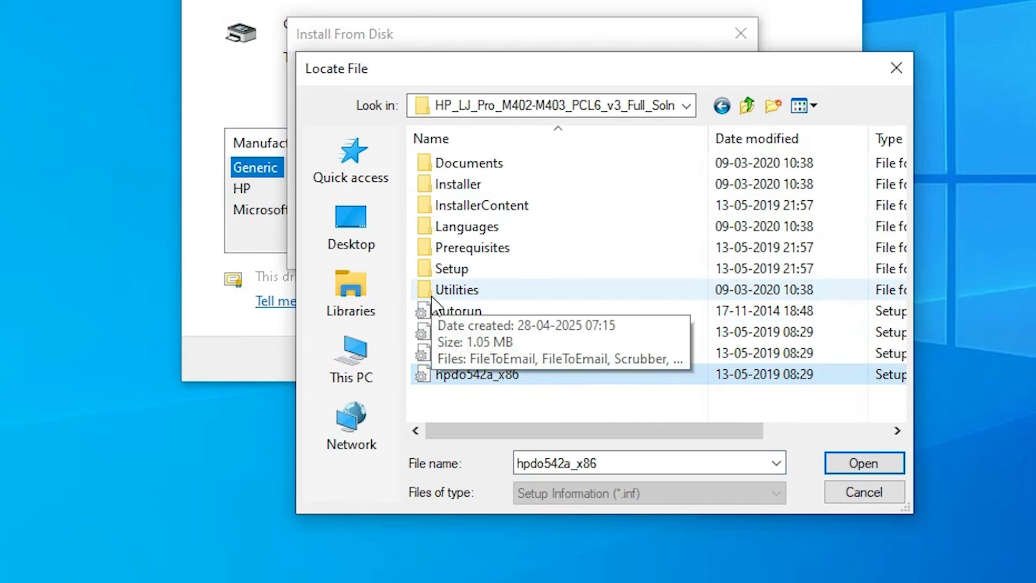
click(441, 310)
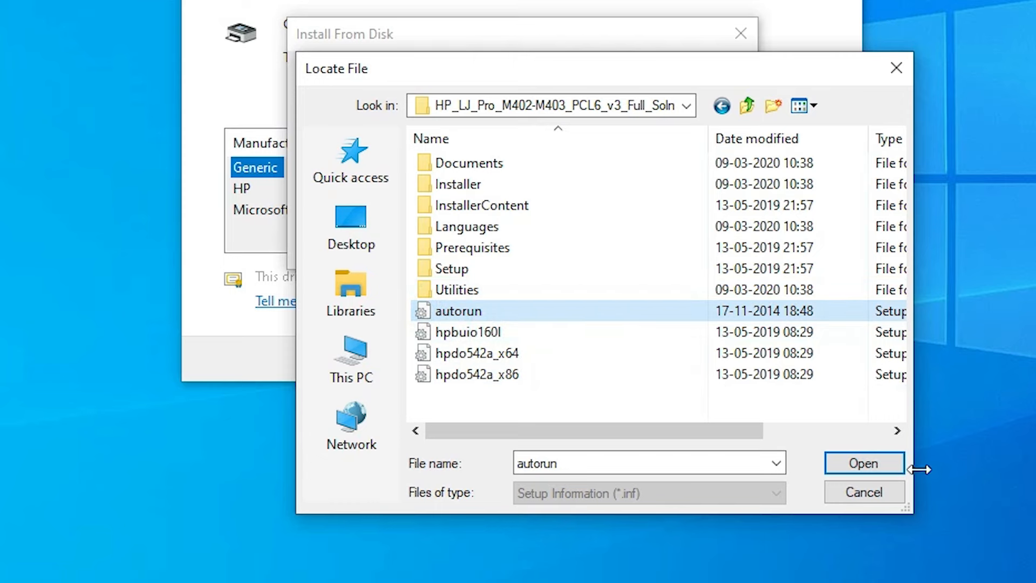
click(890, 464)
click(726, 231)
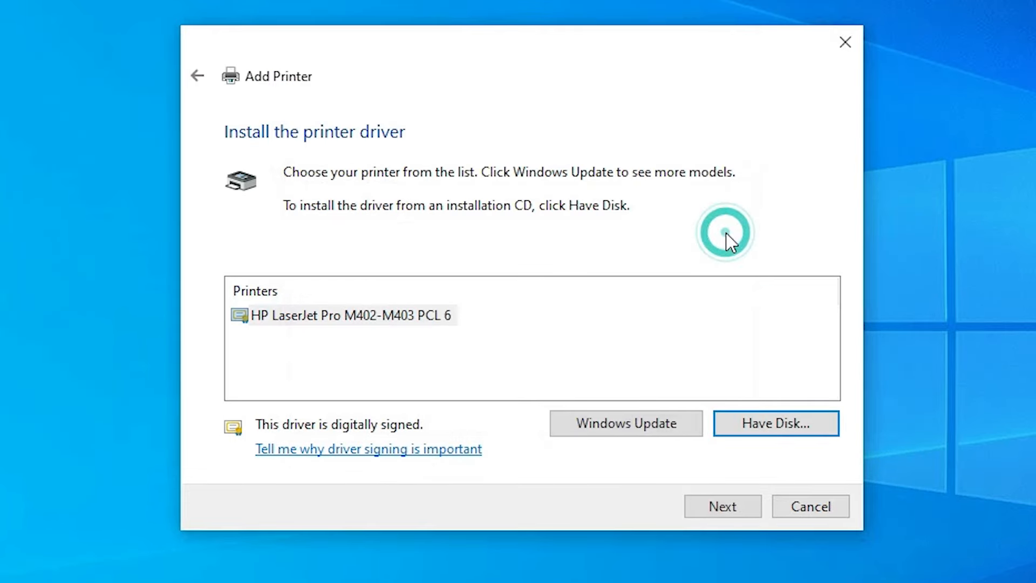
click(386, 316)
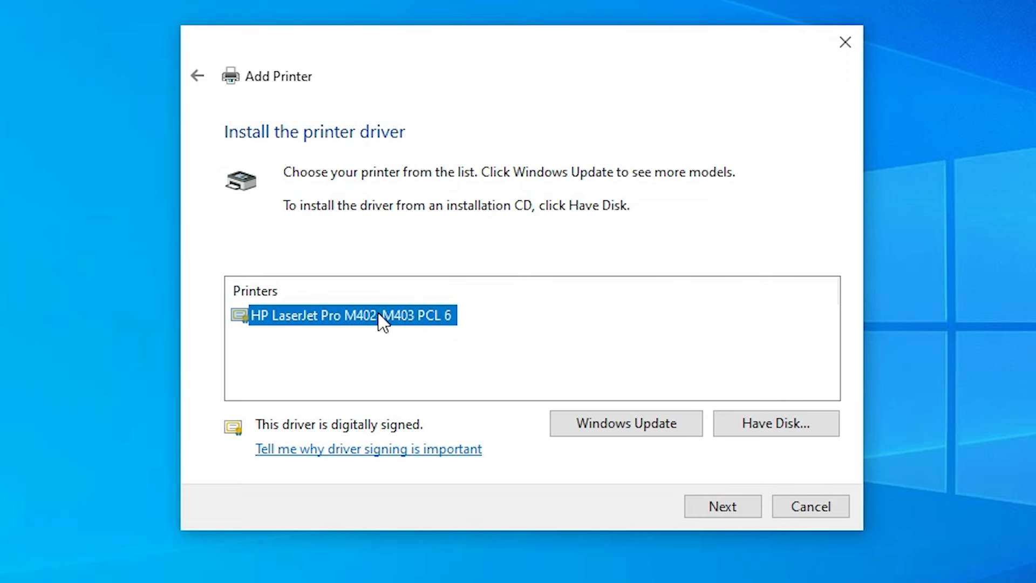
click(752, 505)
Name the printer HP LaserJet Pro M403d and finish adding it without sharing it or printing a test page
click(504, 173)
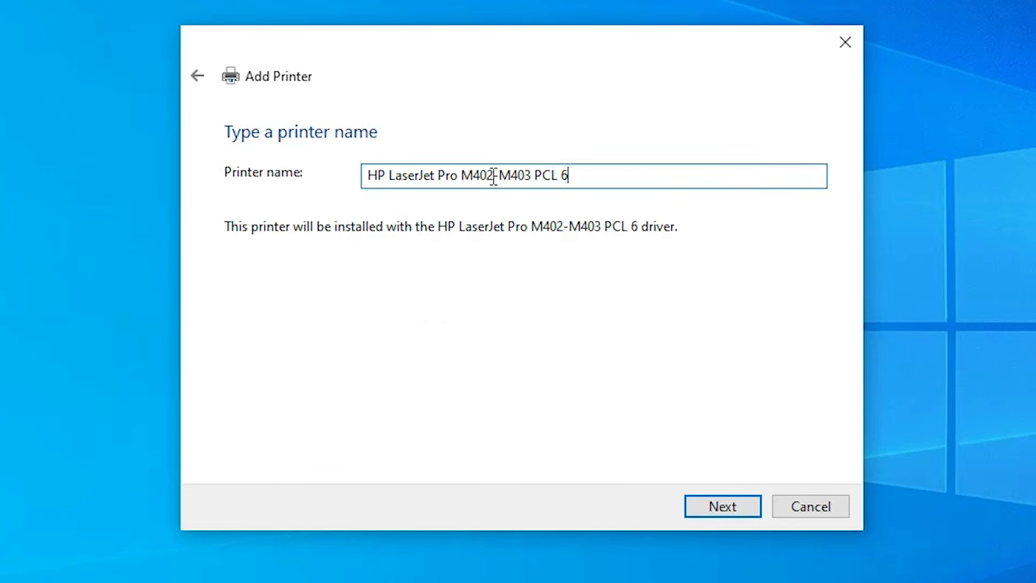
drag(492, 174, 791, 204)
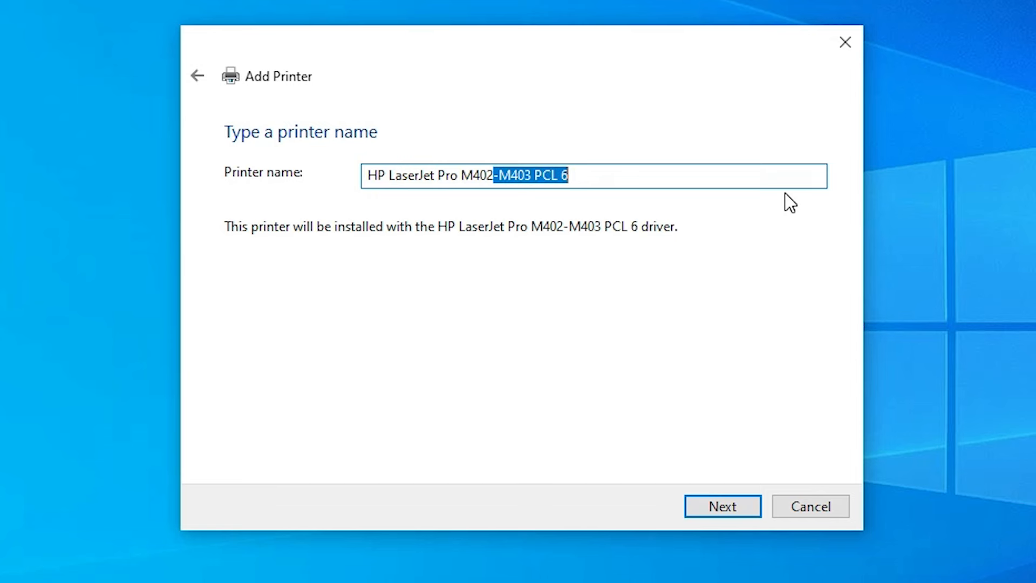
key(BackSpace)
key(BackSpace)
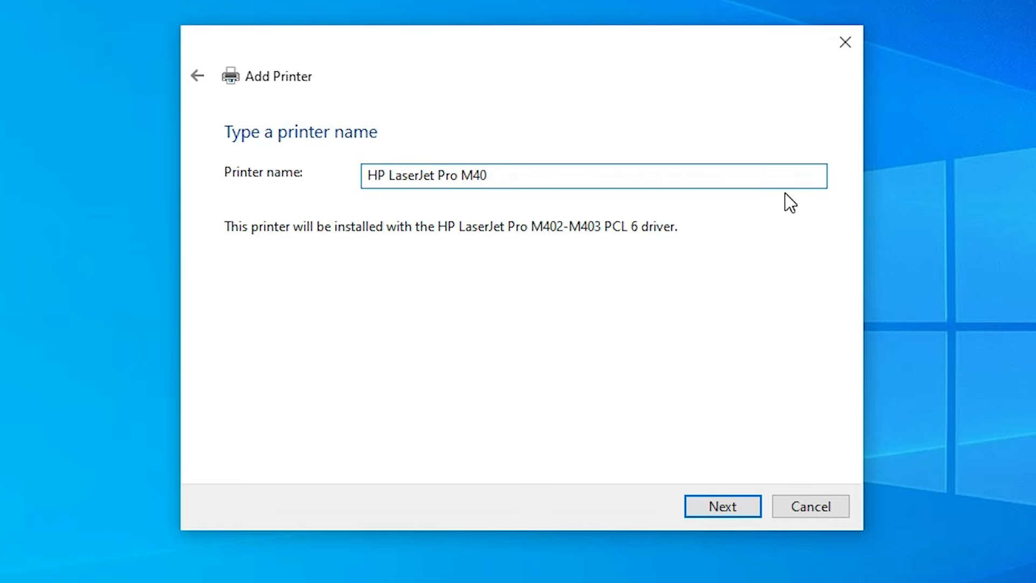
text(3d)
click(743, 512)
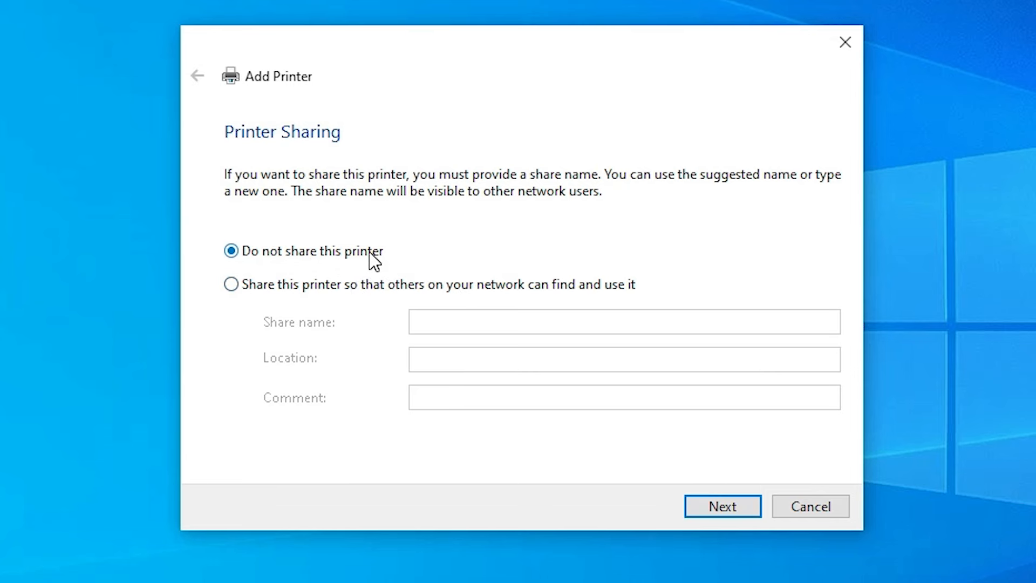
click(718, 503)
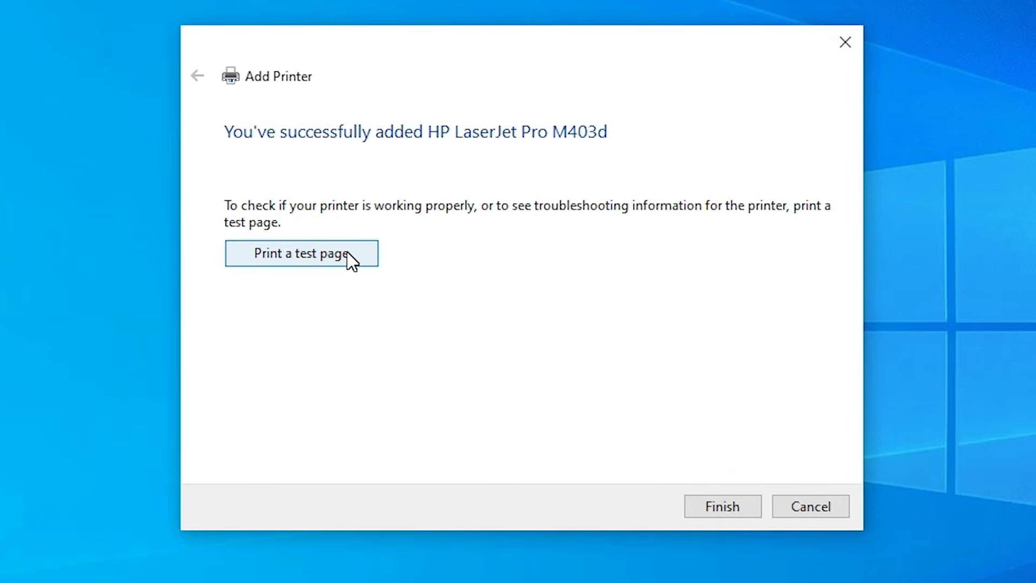
click(739, 502)
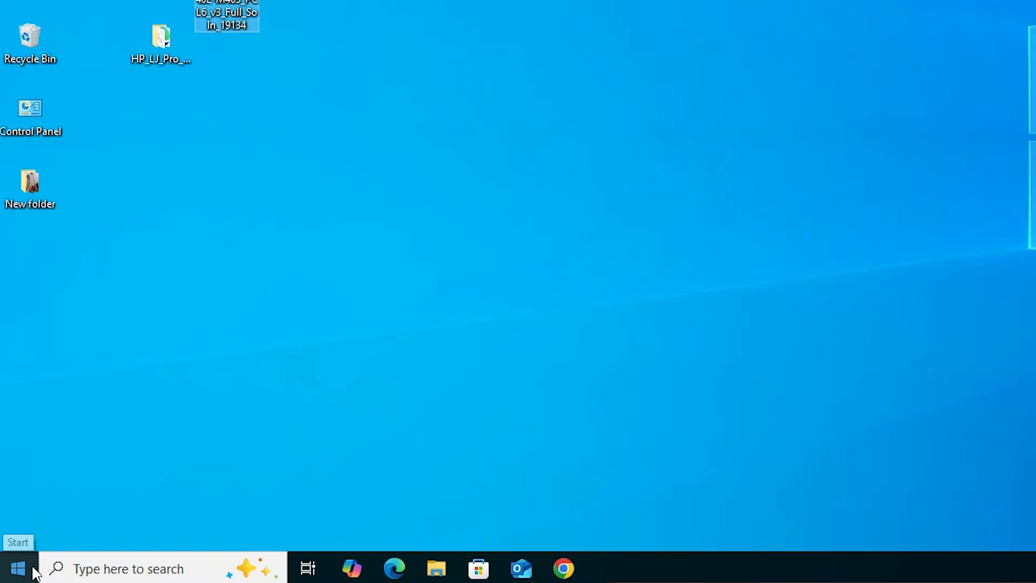
Search Windows for "pr" and open the Printers & scanners system settings
click(32, 570)
text(pr)
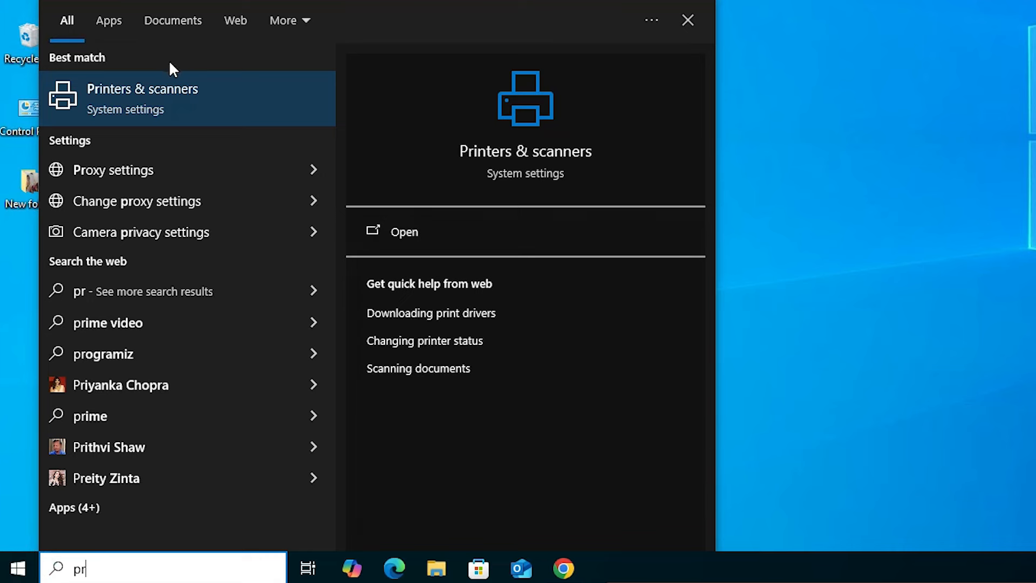
click(171, 91)
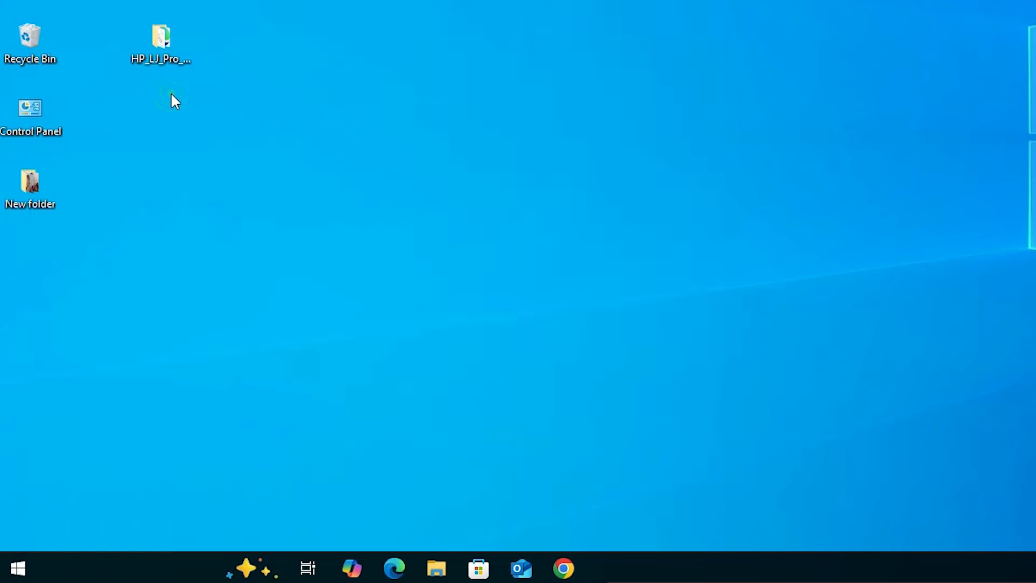